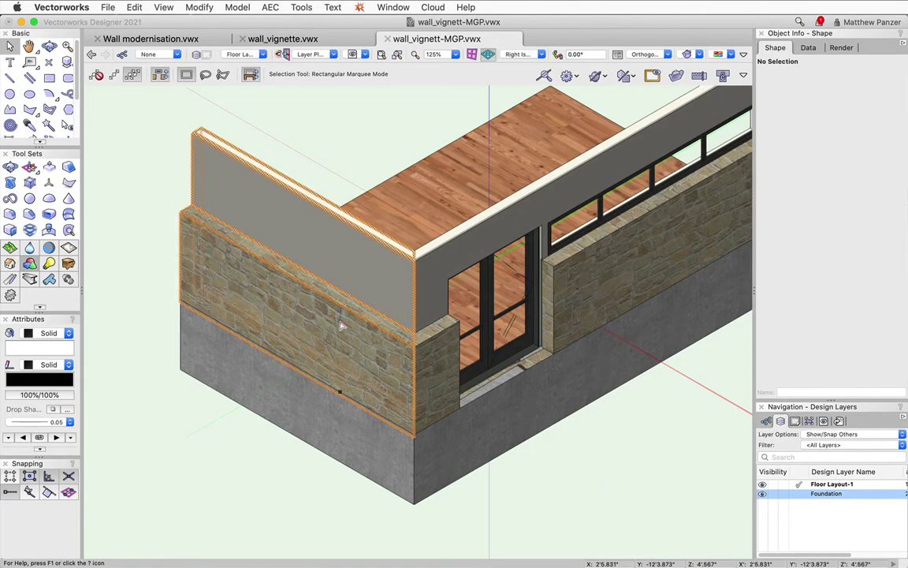
- Review the component list of the Ext-2x6-masonry wall style used by the long wall, leaving the style unchanged and clearing the selection
right_click(543, 193)
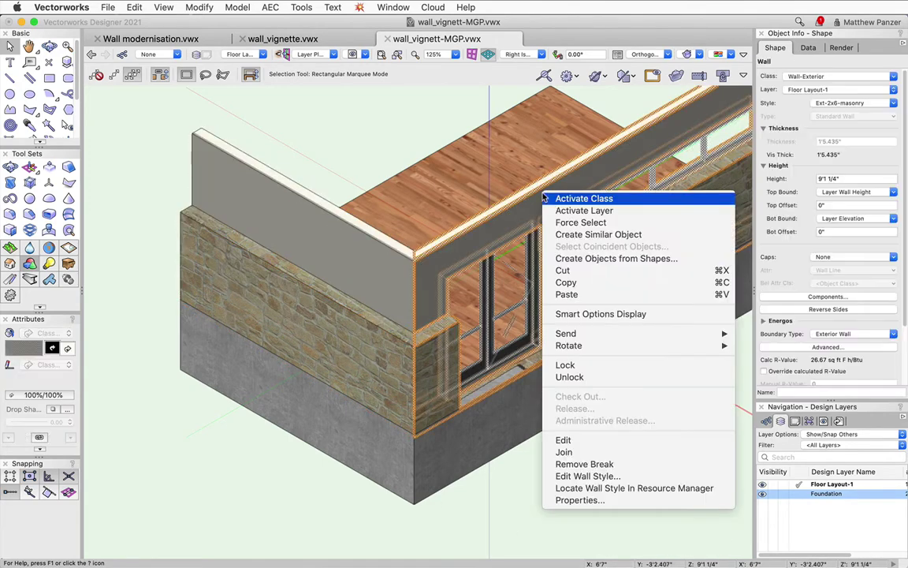
click(587, 477)
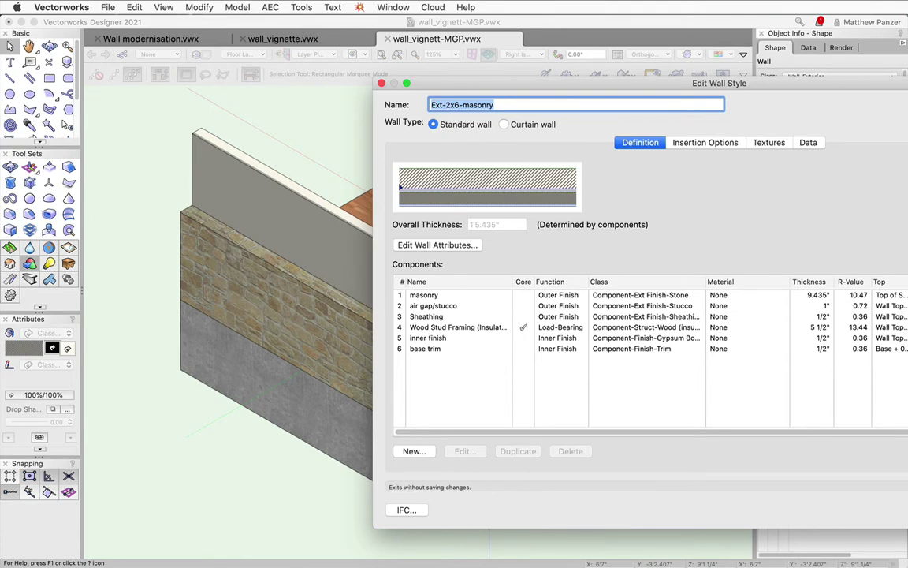
click(835, 509)
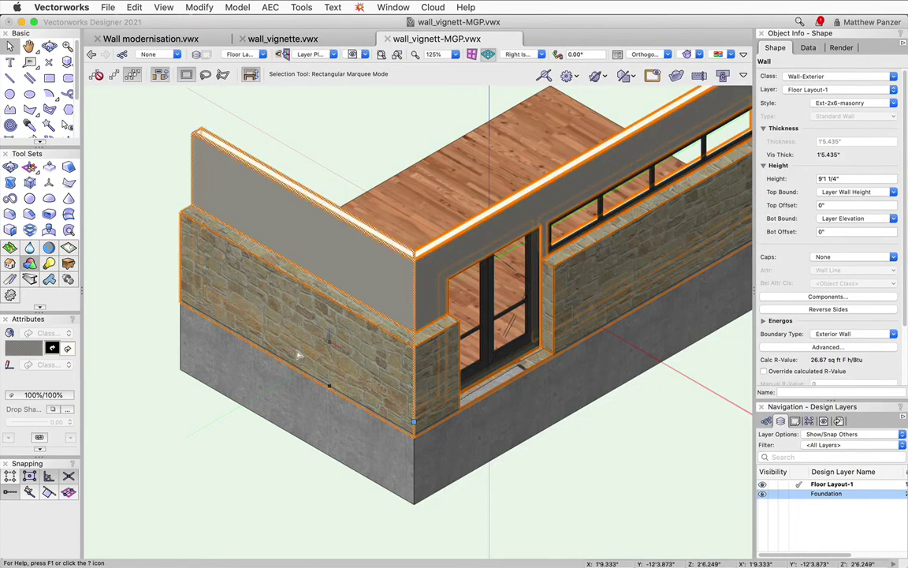
shift+click(245, 261)
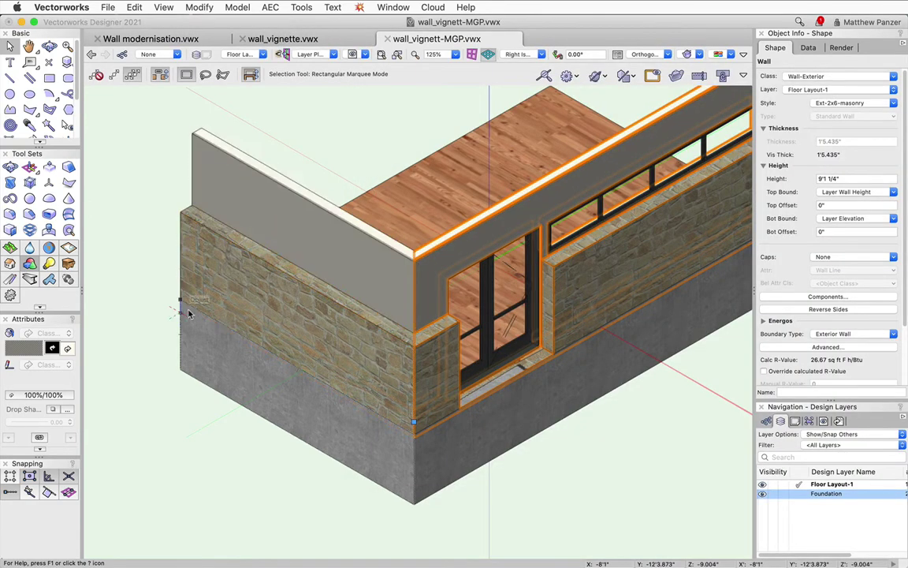
click(578, 500)
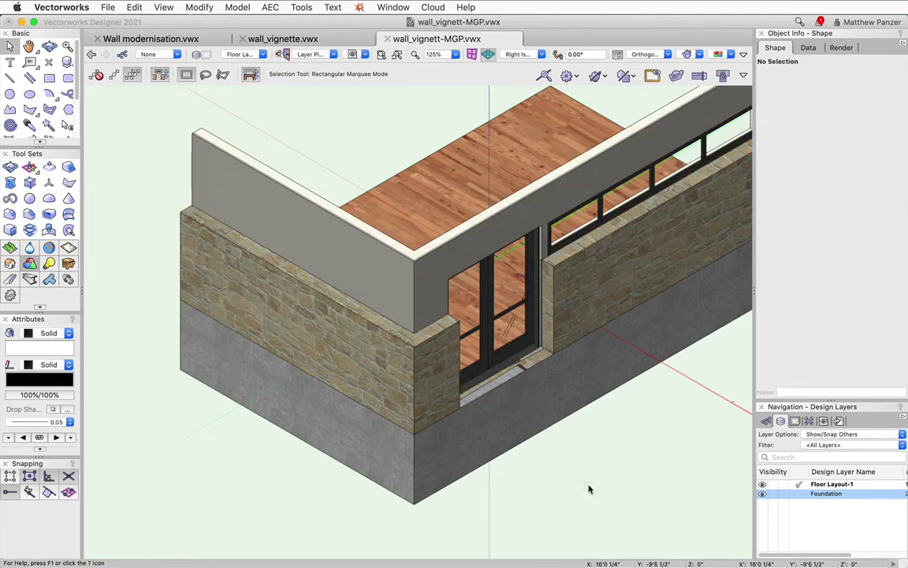
- Inspect the 2D component of the Battered Wall Cutter symbol and its locus, and switch to the symbol's 3D component
key(super+r)
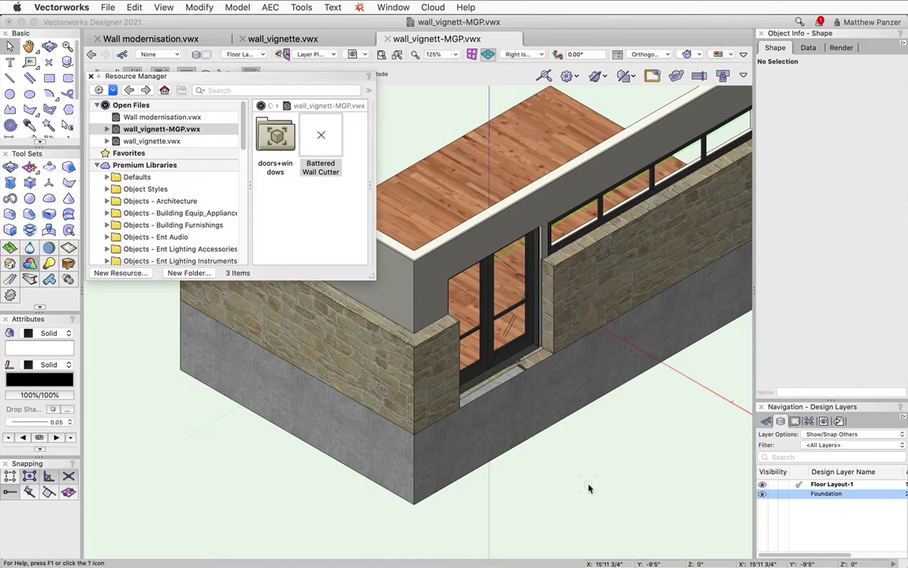
right_click(320, 138)
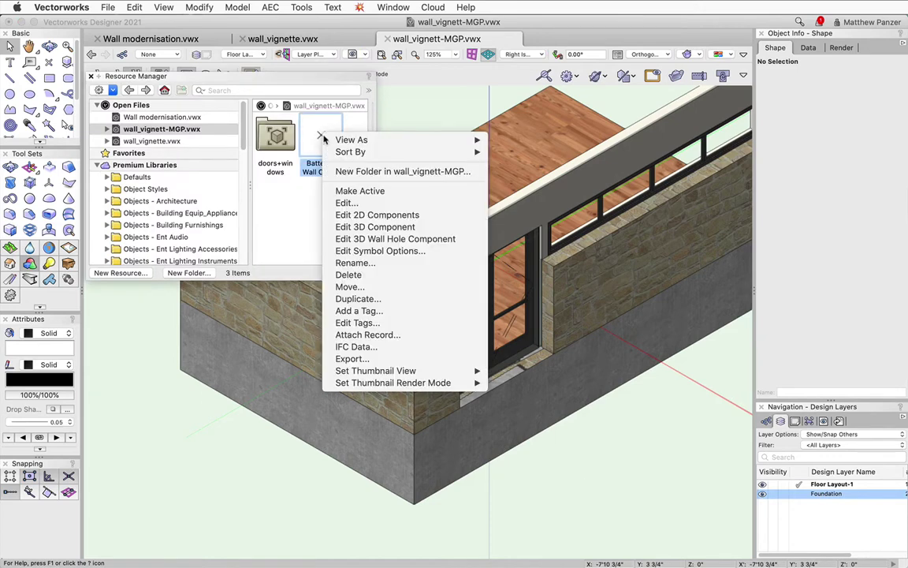
click(371, 211)
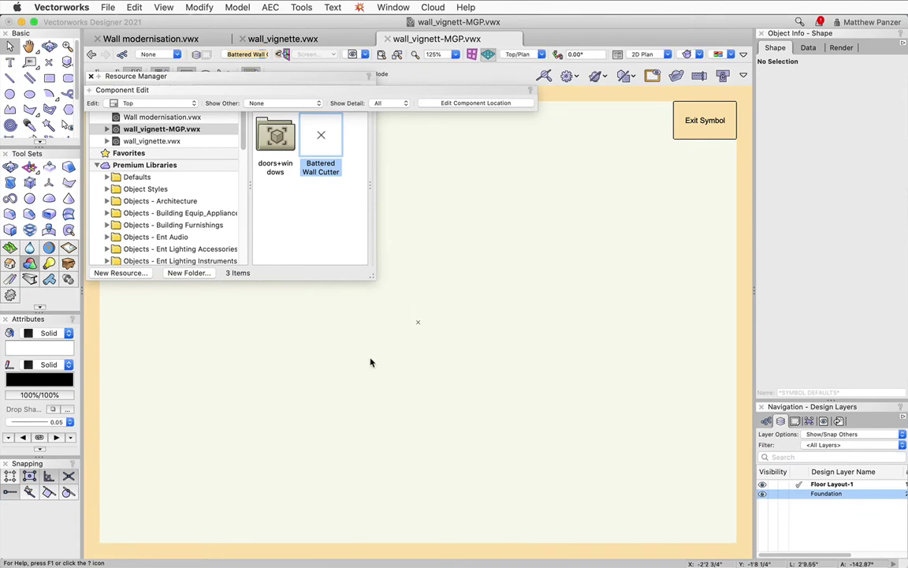
drag(386, 353, 451, 289)
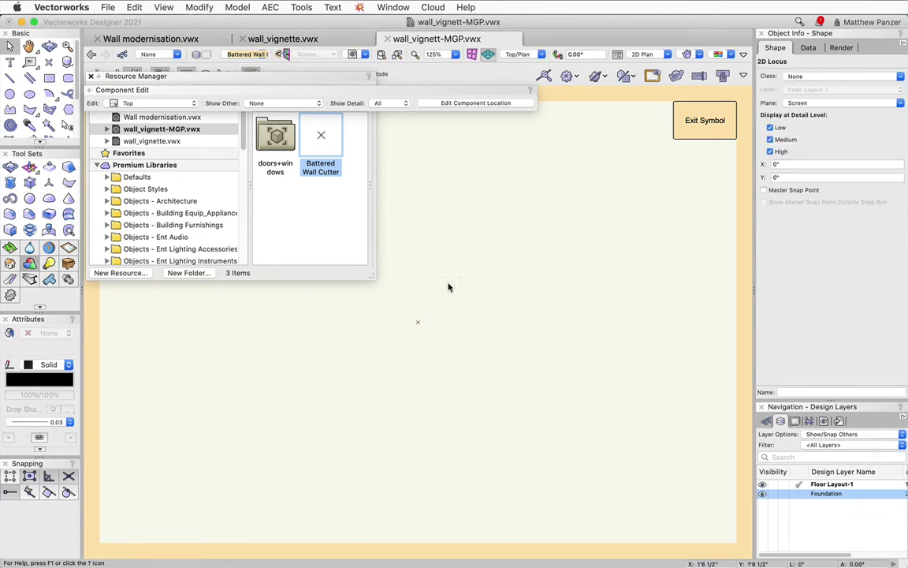
click(448, 285)
click(128, 103)
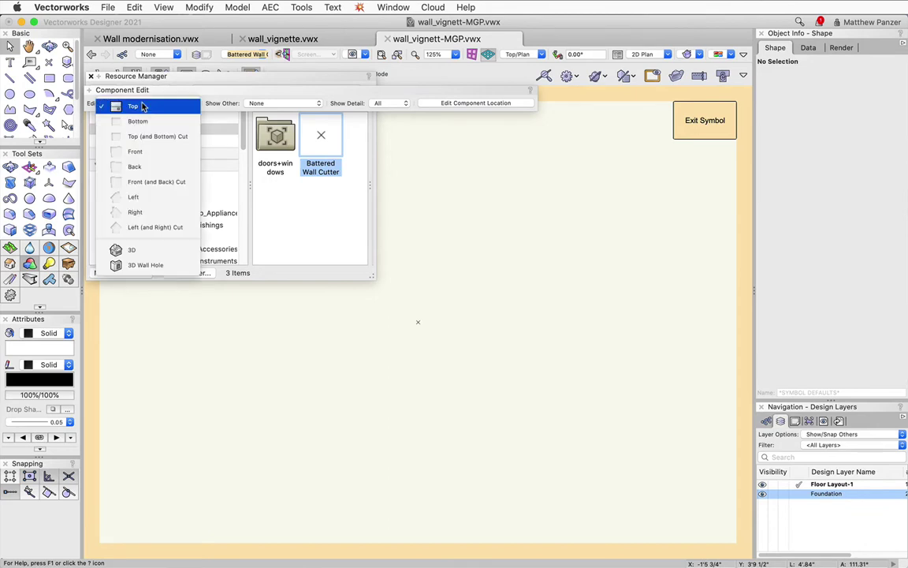
click(169, 249)
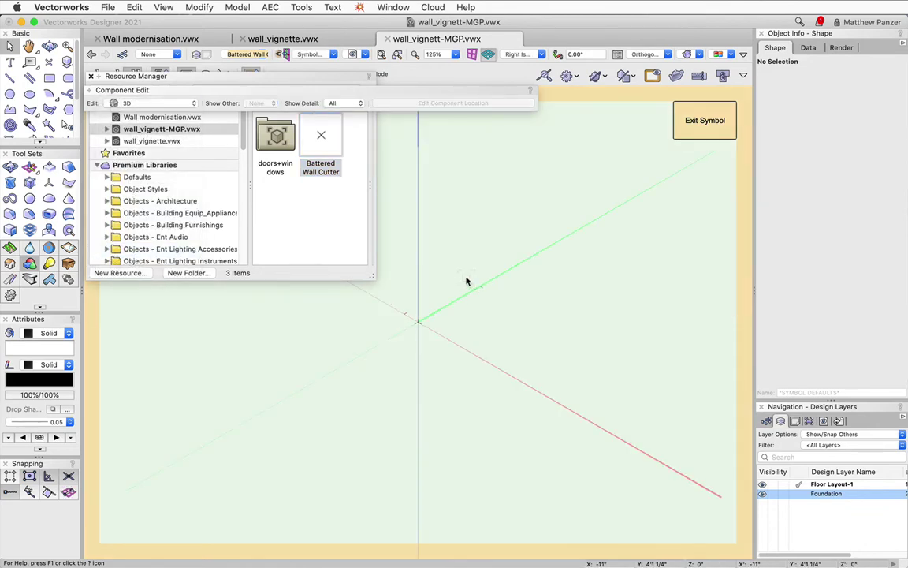
- Open the symbol's 3D Wall Hole component and examine its extrude in the Right view
click(138, 104)
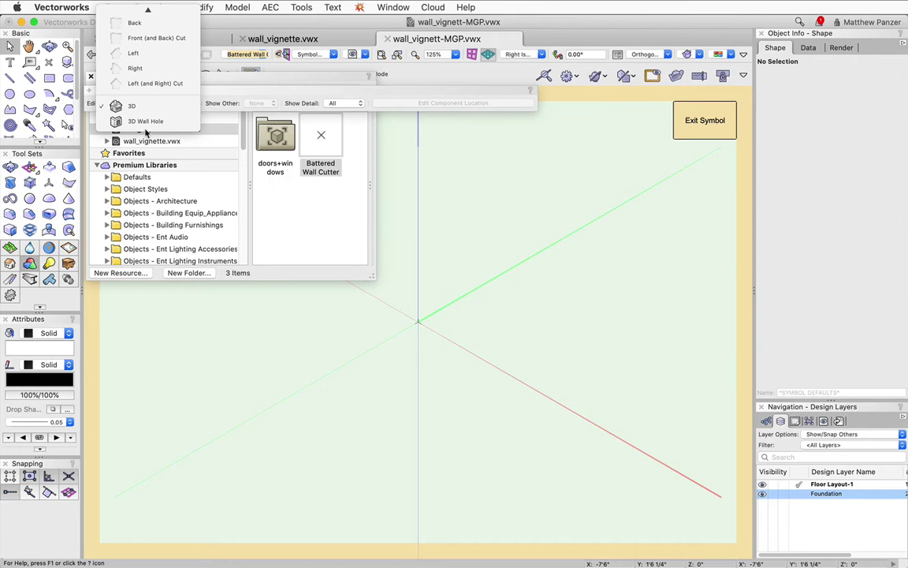
click(132, 120)
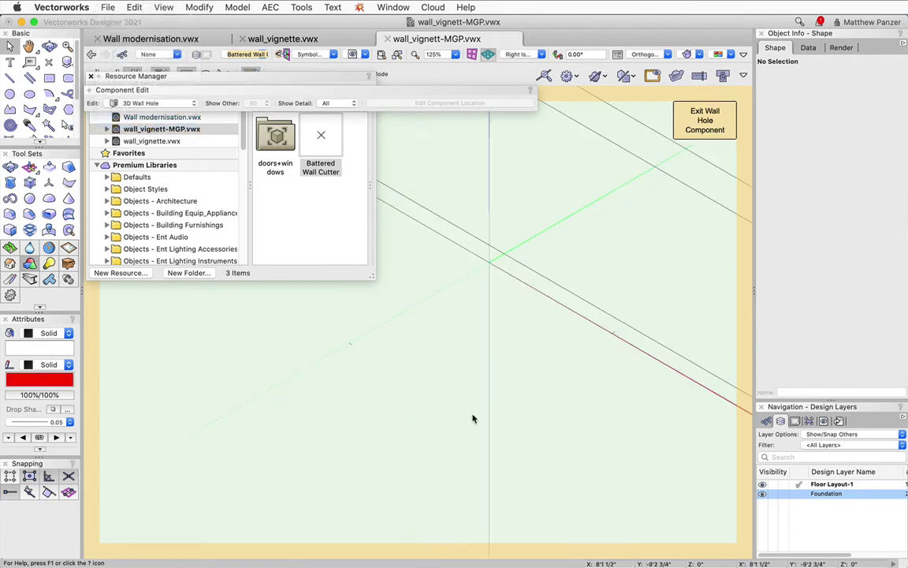
scroll(473, 417, down, 3)
key(super+r)
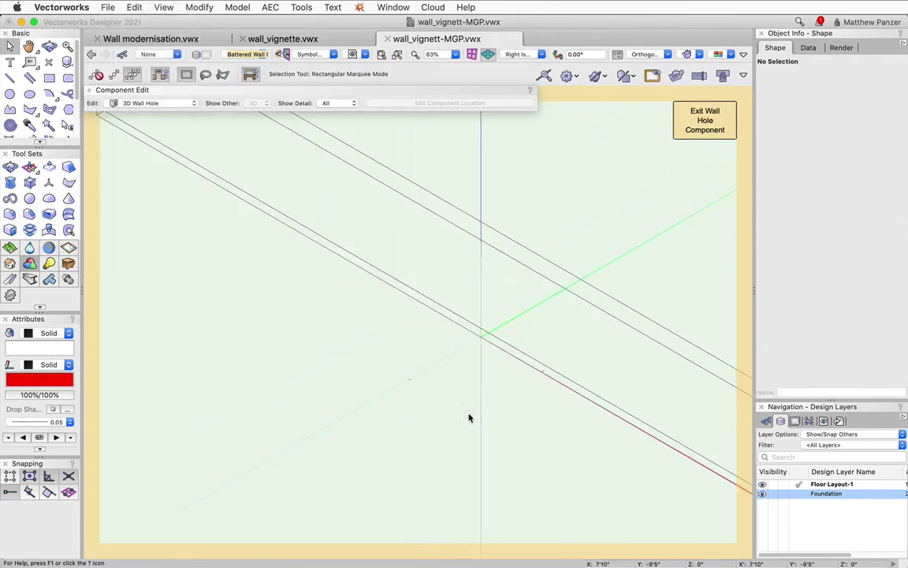
click(549, 359)
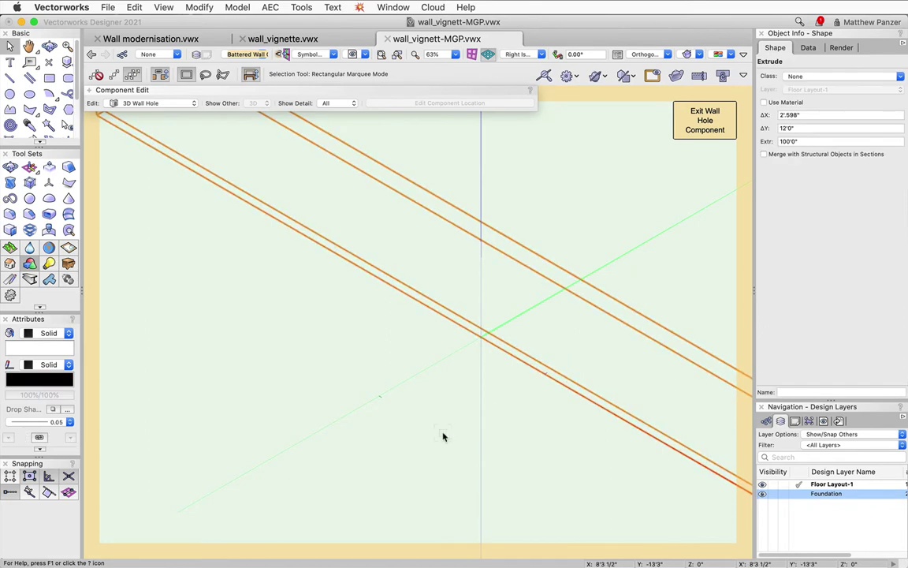
key(KP_6)
scroll(375, 327, up, 3)
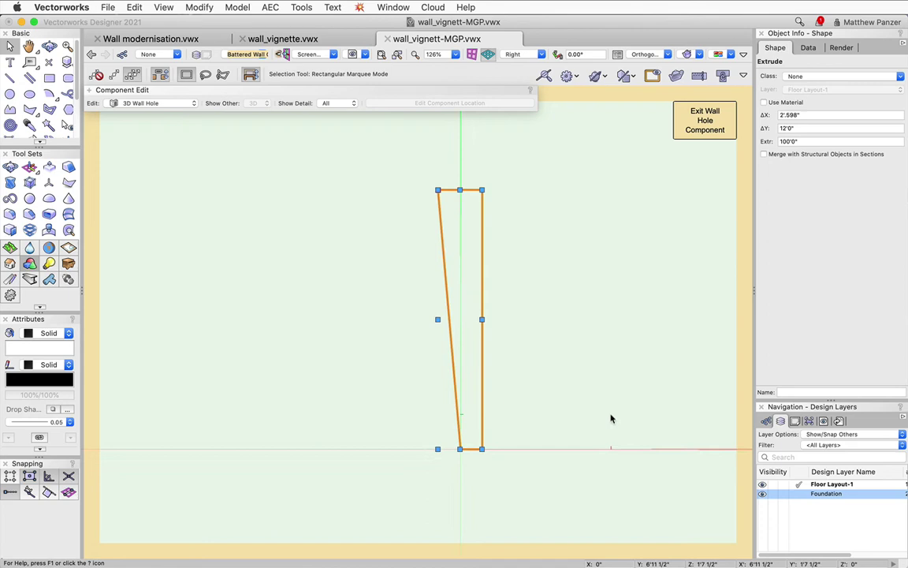
- Check the tapered profile against the symbol's origin, return to the Right Isometric view and exit the wall hole component
click(453, 459)
scroll(462, 447, up, 1)
scroll(461, 448, up, 1)
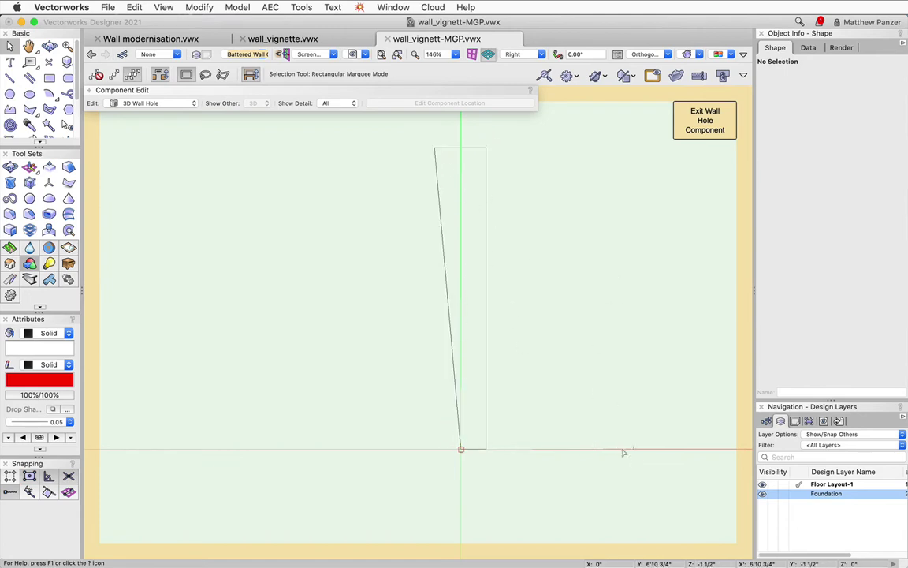
scroll(631, 487, down, 2)
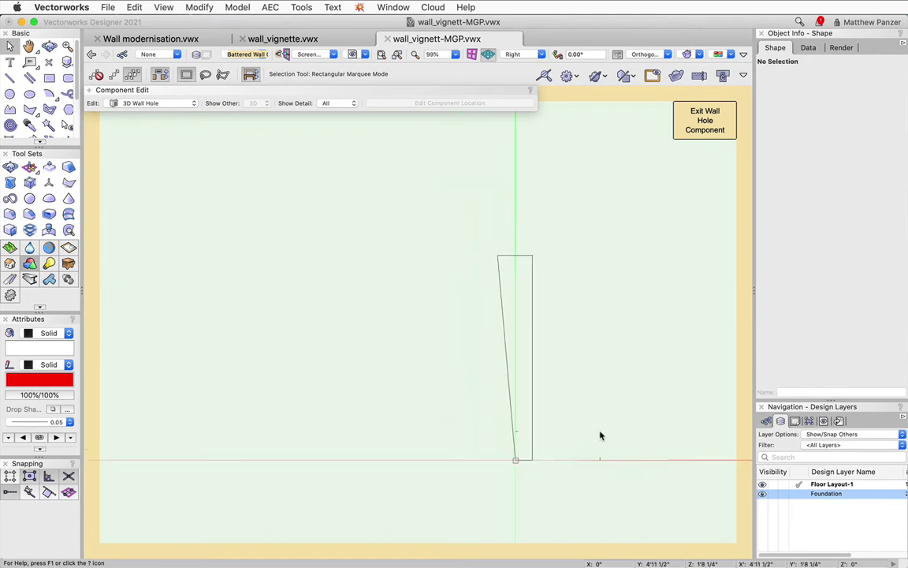
key(3)
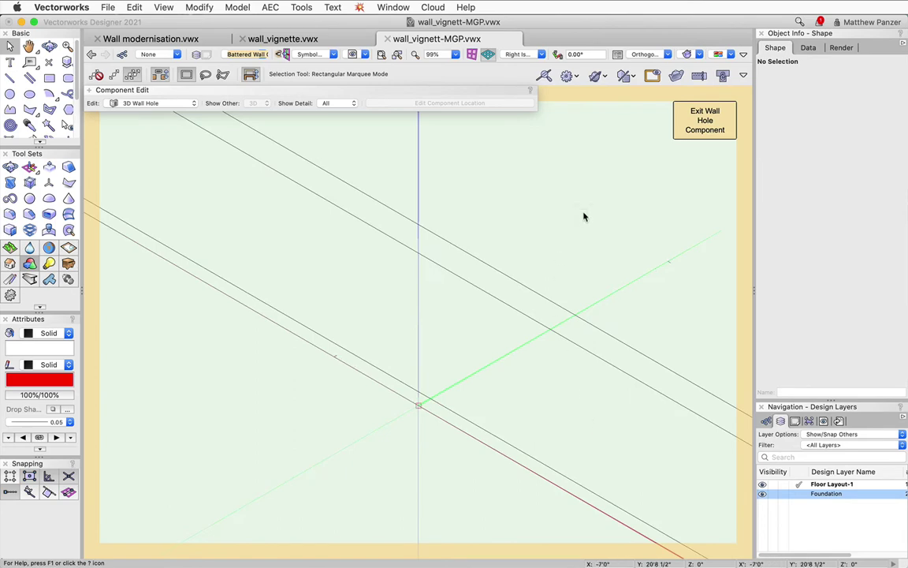
click(703, 125)
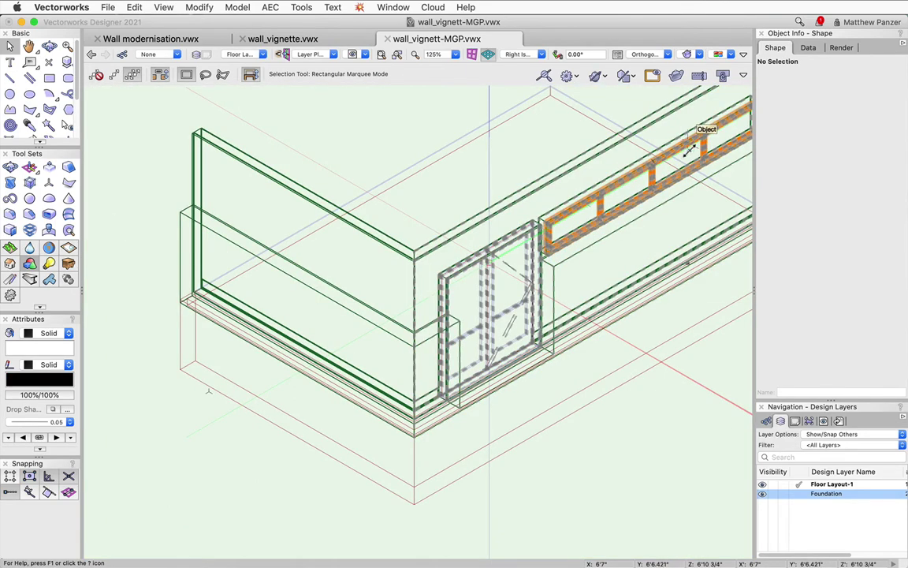
- Review the Battered Wall Cutter's symbol options for wall insertion and wall breaks, closing them without changes
key(super+r)
right_click(323, 137)
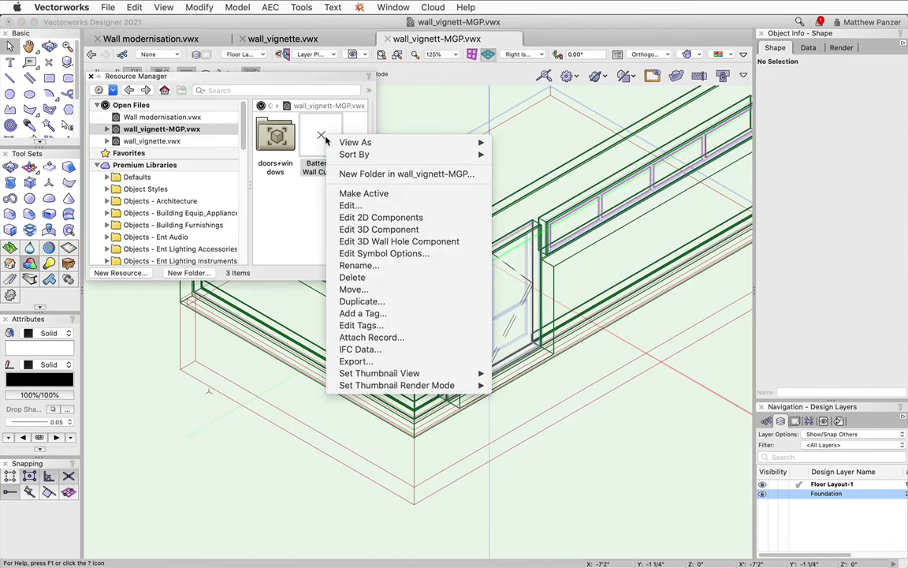
click(389, 254)
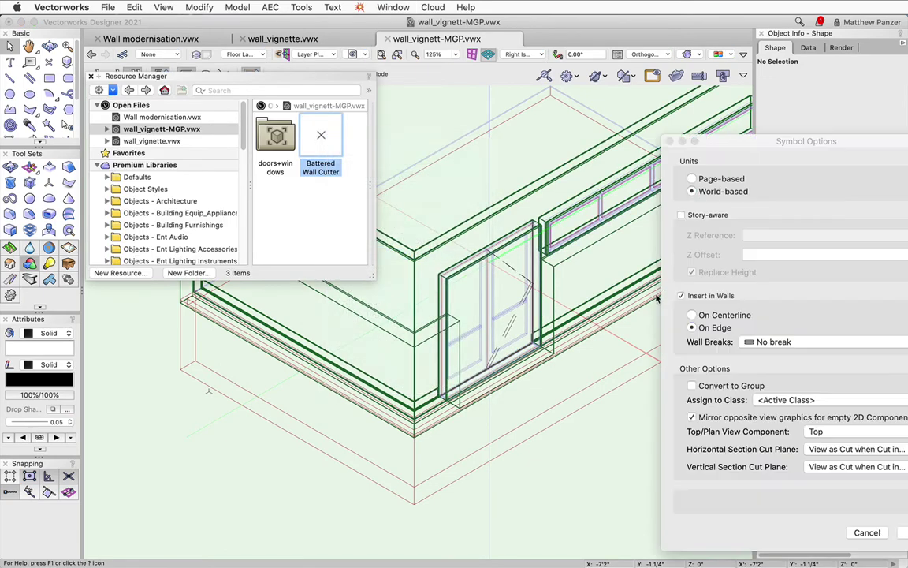
drag(707, 134, 573, 86)
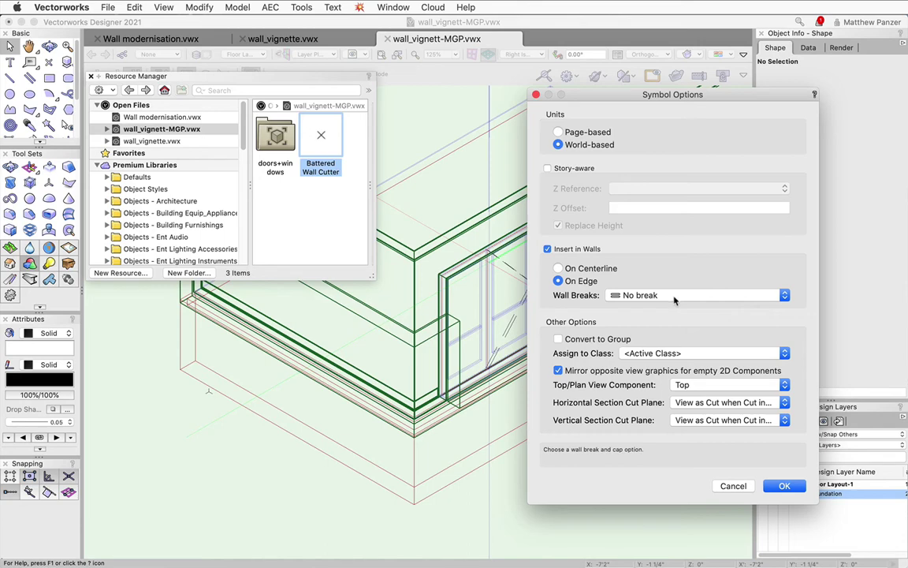
click(734, 487)
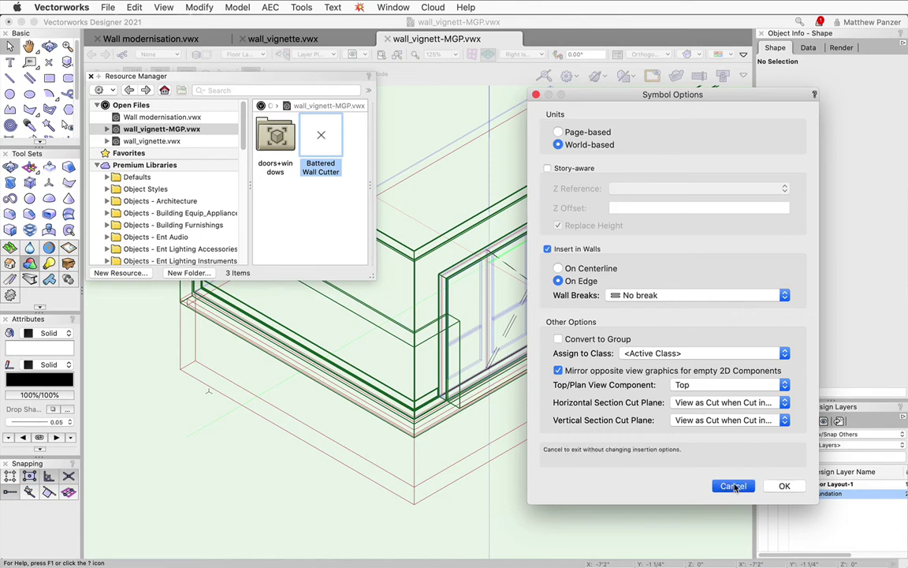
- Render the view in OpenGL and insert the Battered Wall Cutter symbol at the midpoint of the short end wall, flipped to the exterior side
double_click(320, 142)
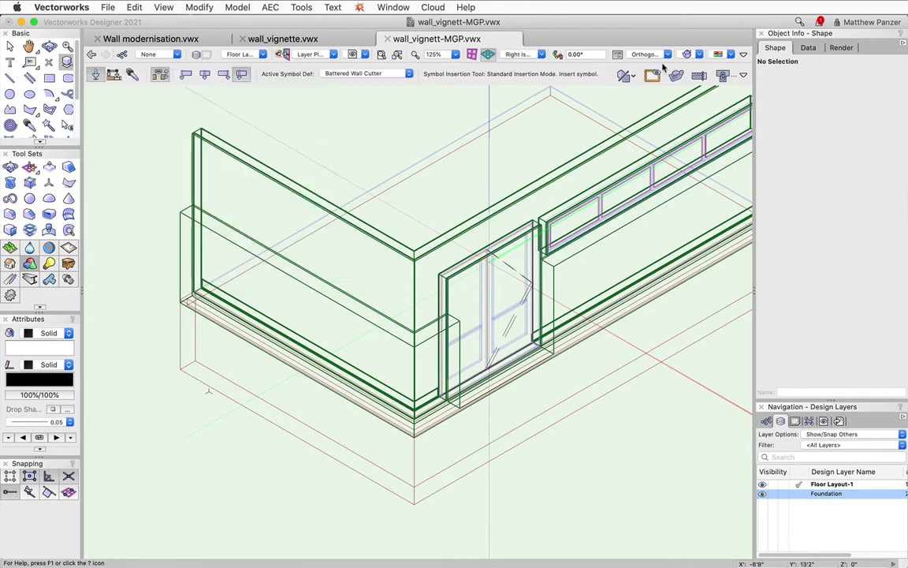
click(684, 56)
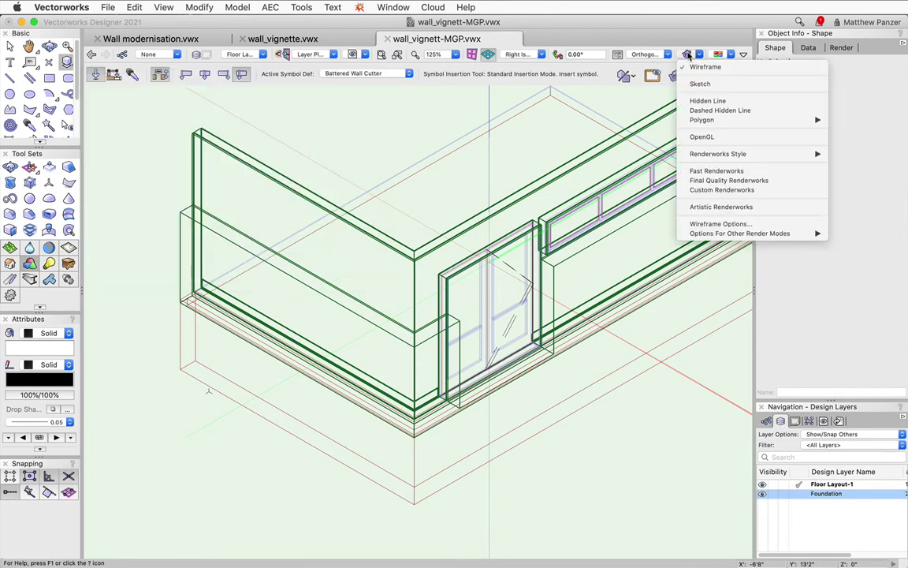
click(701, 138)
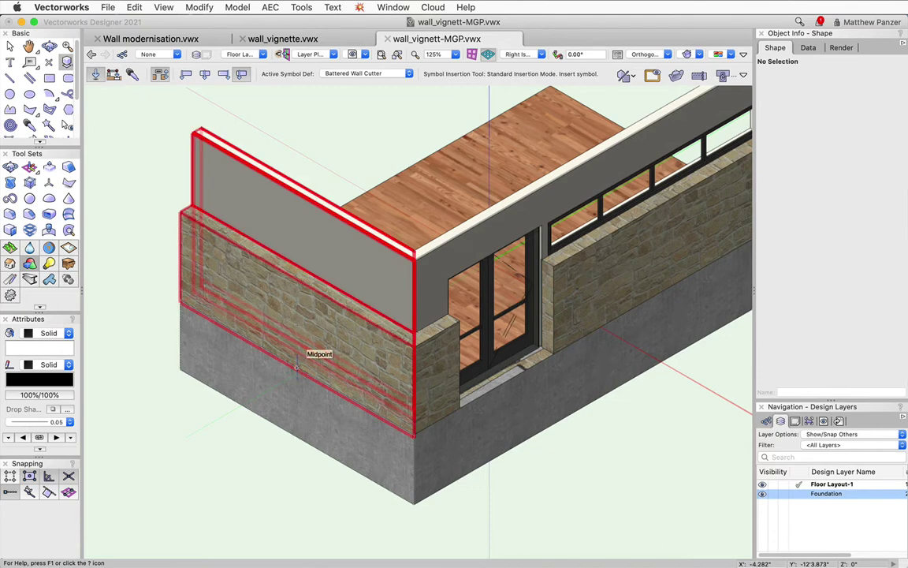
click(296, 367)
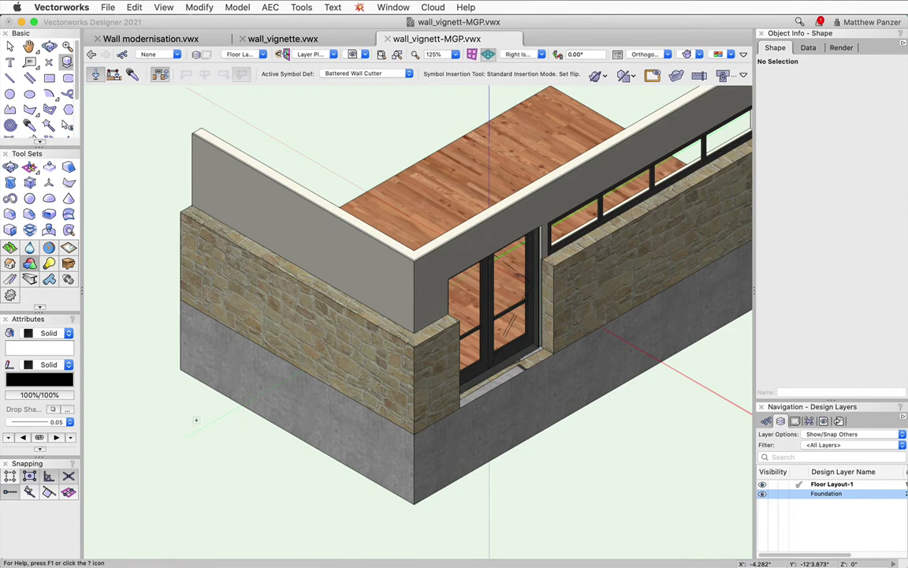
click(196, 419)
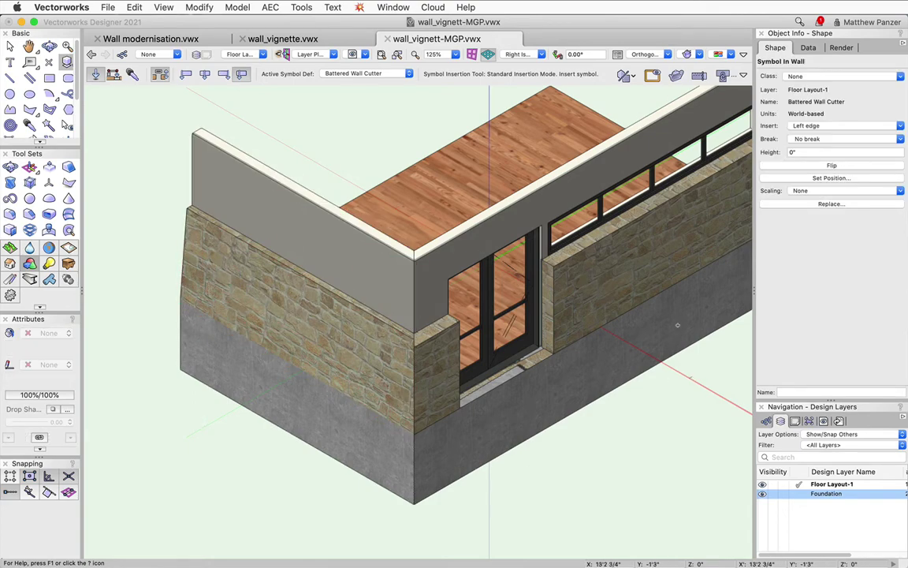
- Insert a Battered Wall Cutter symbol into the long wall with the door, oriented to the exterior side, and return to the Selection tool
click(633, 304)
click(743, 366)
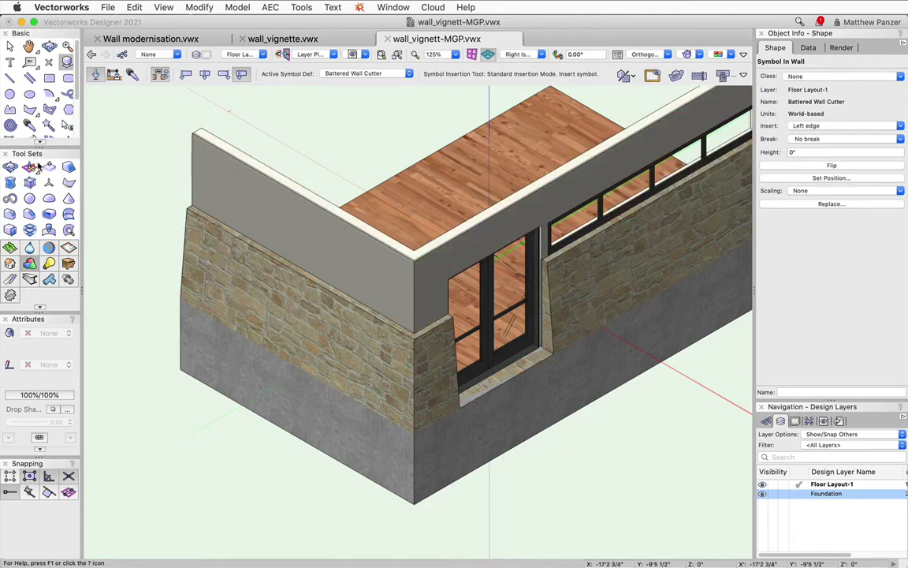
key(x)
- Reposition the double door slightly along the long wall toward the building corner
click(473, 292)
scroll(480, 265, up, 5)
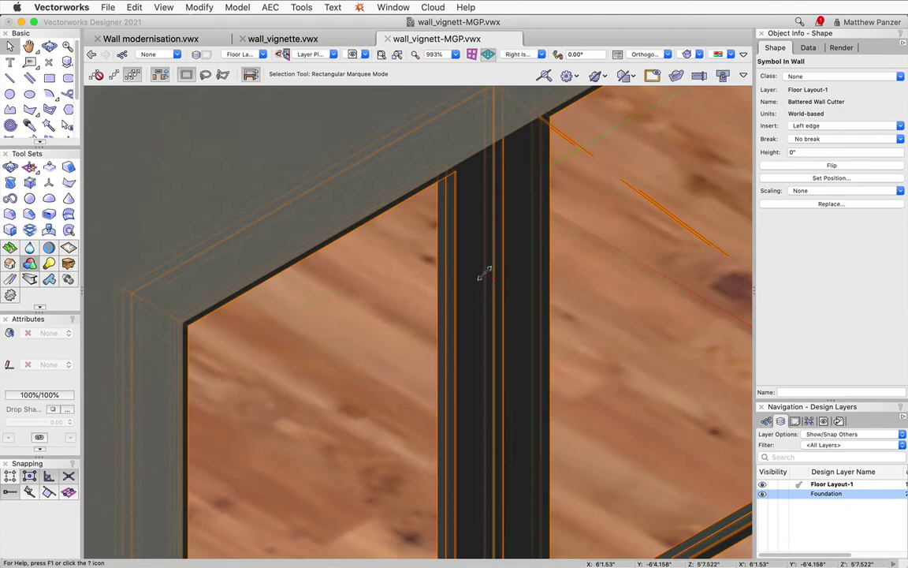
scroll(461, 297, down, 3)
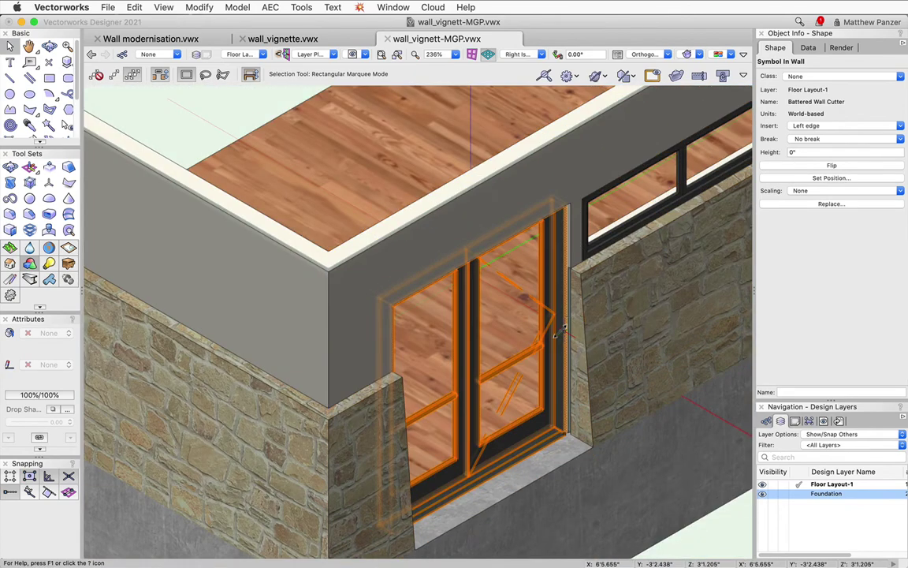
drag(552, 331, 536, 345)
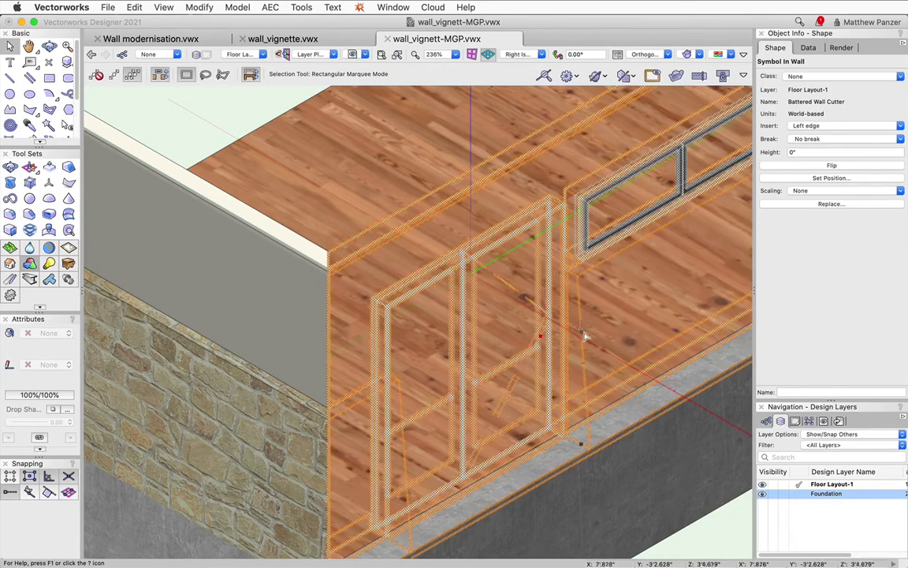
click(509, 392)
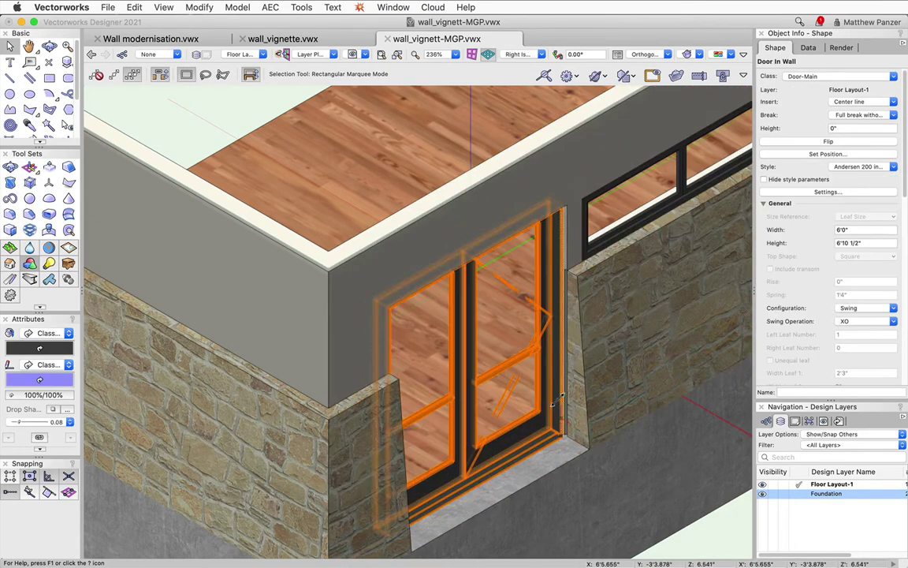
- Move the selected double door farther along the long wall toward the building corner by an offset, leaving nothing selected
key(super+m)
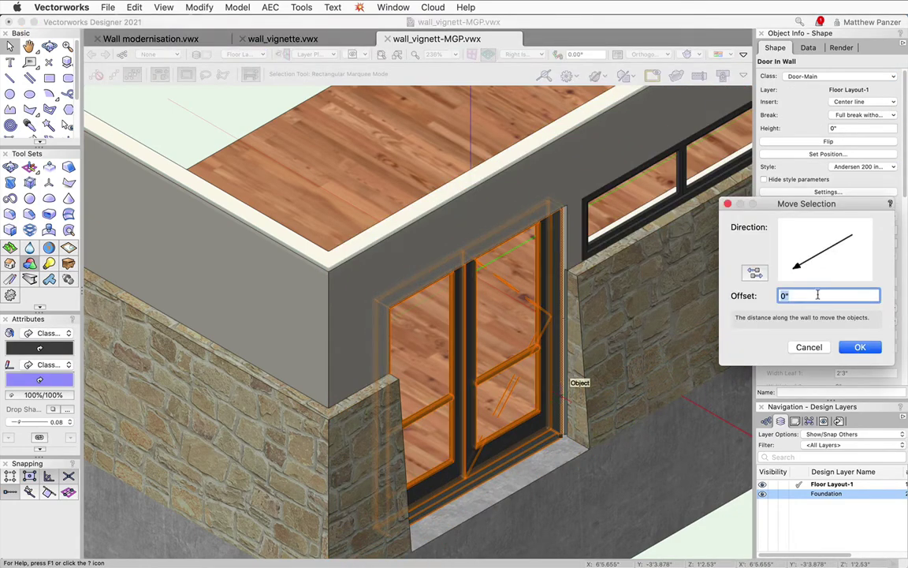
key(Escape)
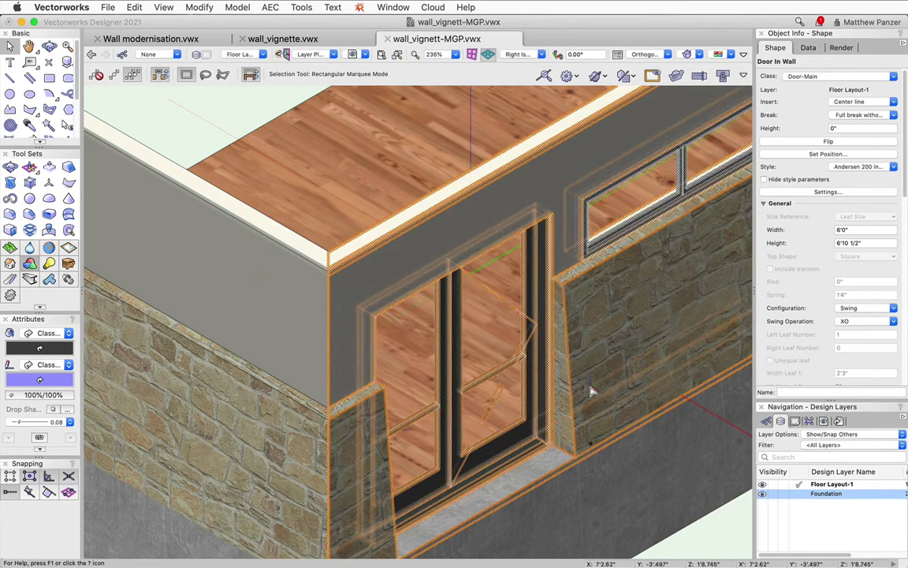
scroll(591, 390, down, 3)
click(309, 502)
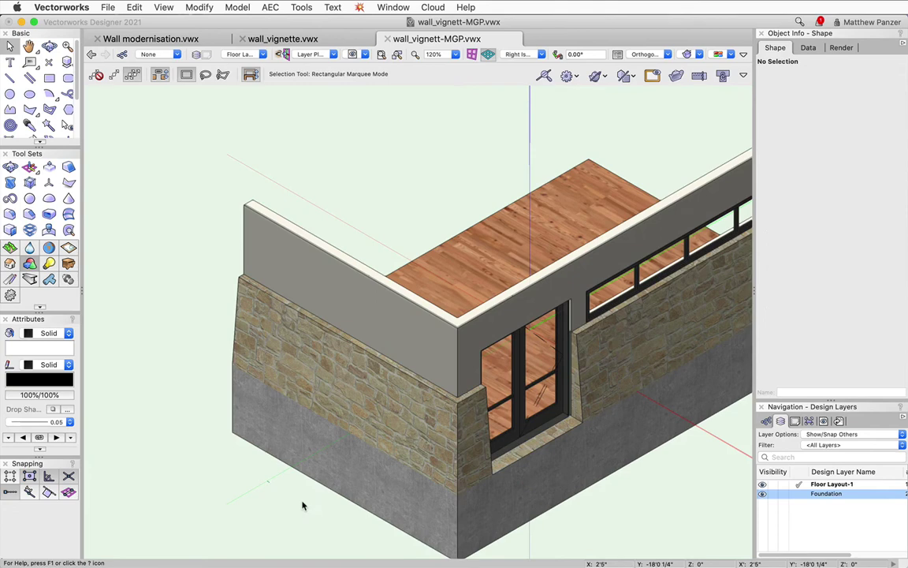
- Switch to Top/Plan view and create a horizontal section viewport on sheet layer Sht-1 at 1/4"=1'0", accepting the advanced section properties
key(super+5)
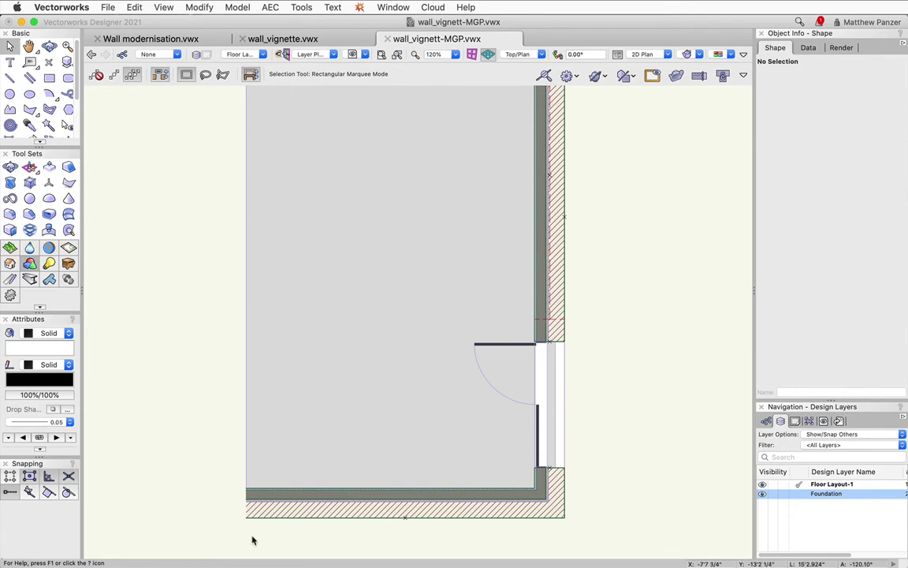
scroll(254, 537, up, 5)
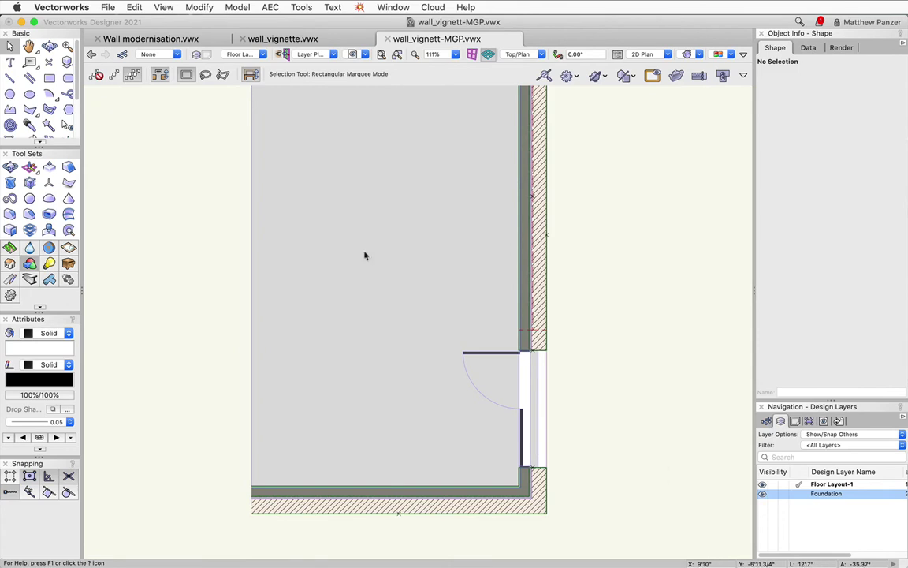
click(163, 7)
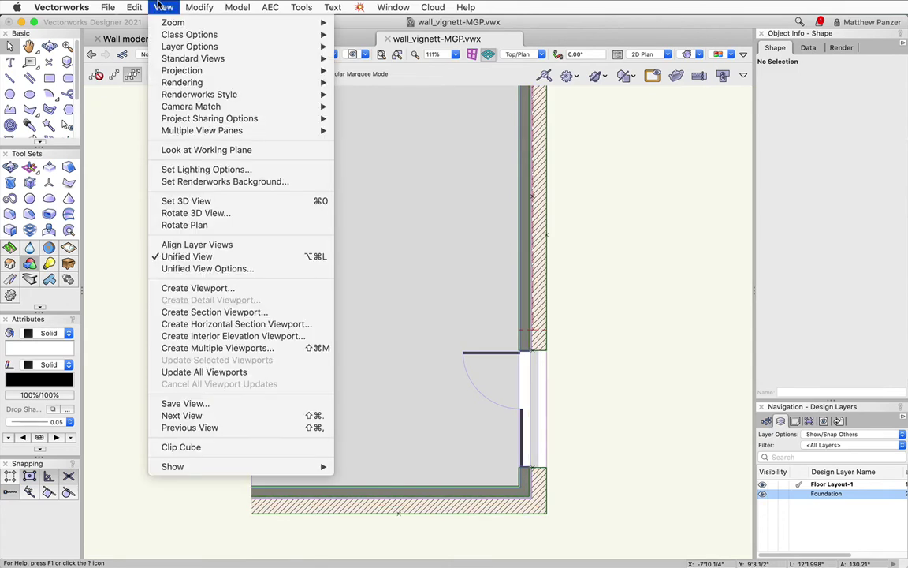
click(381, 324)
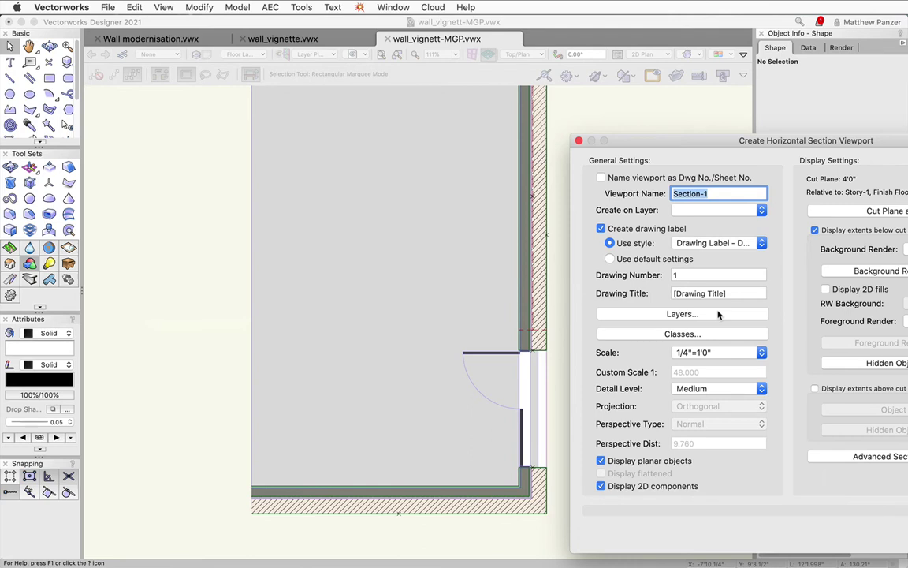
click(867, 456)
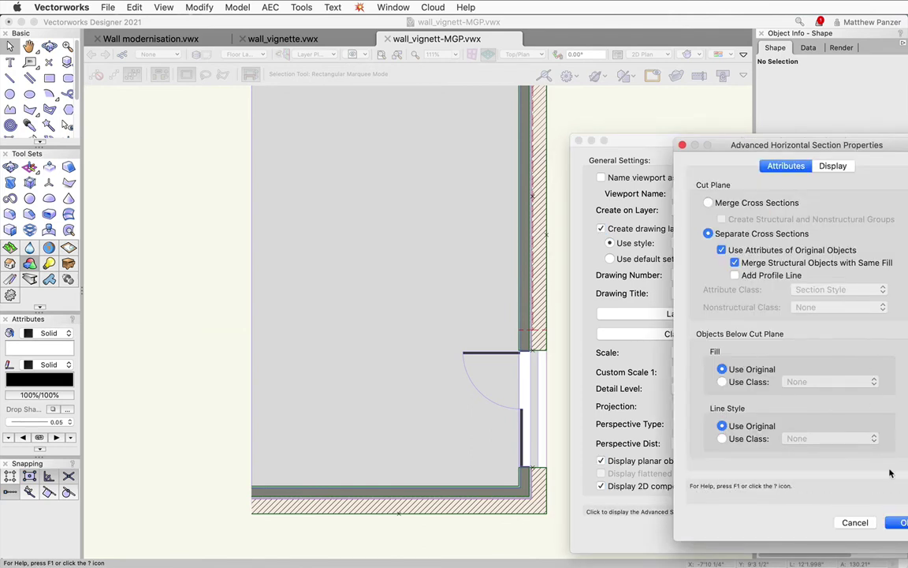
click(903, 522)
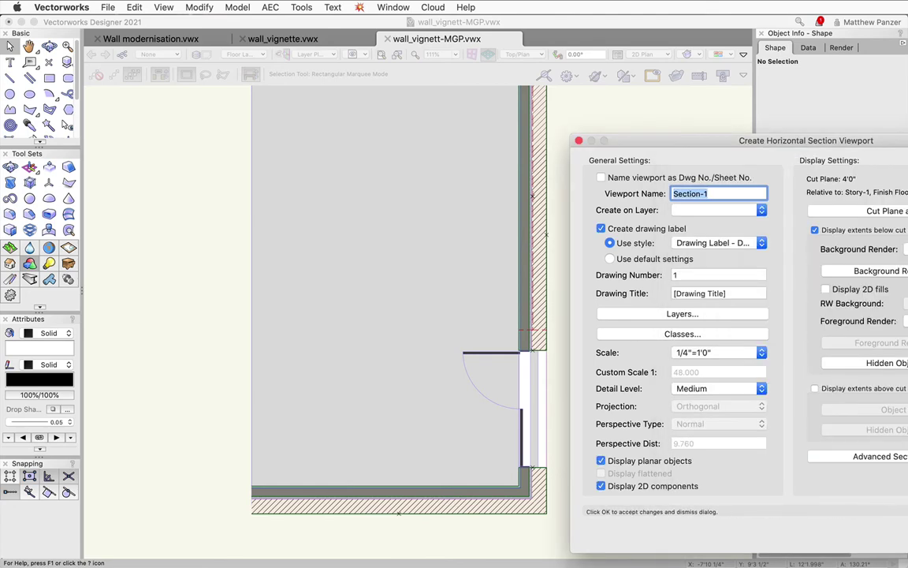
key(Return)
click(893, 441)
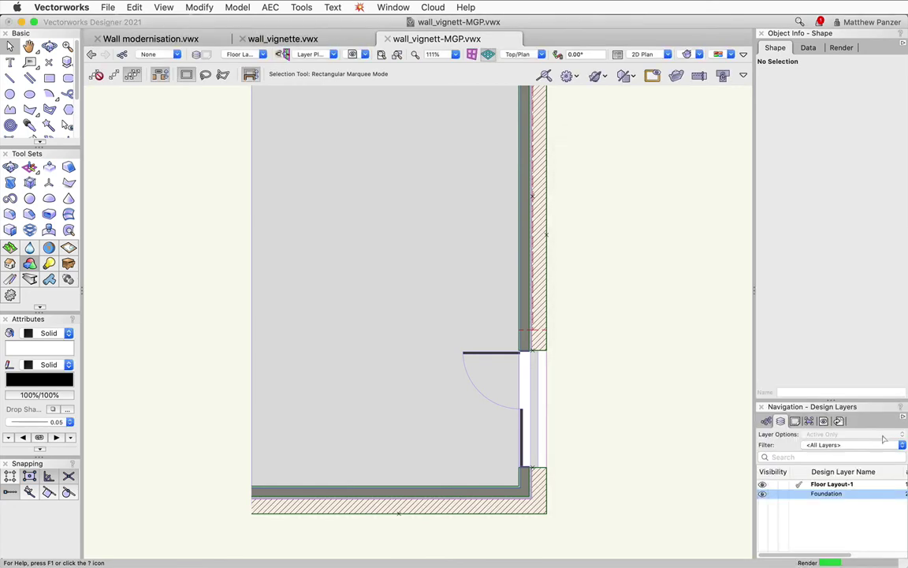
click(633, 382)
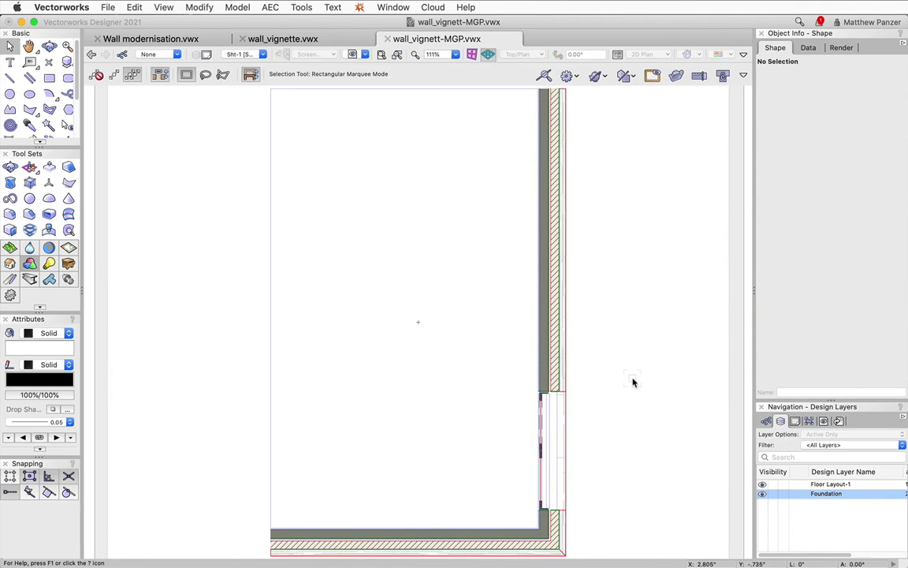
- Examine the battered wall's corner and the door opening in the horizontal section viewport, and select the viewport
middle_drag(618, 452, 669, 351)
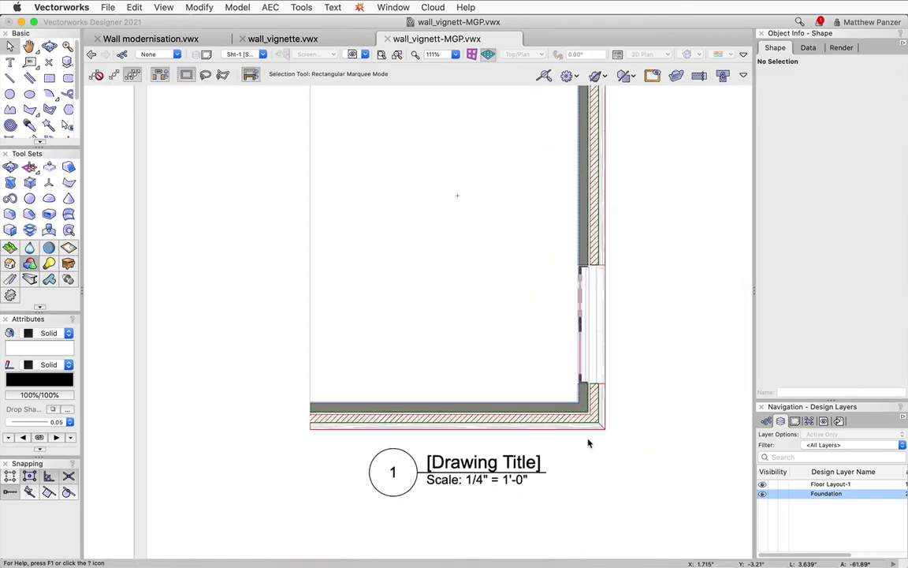
scroll(591, 442, up, 5)
scroll(613, 476, down, 3)
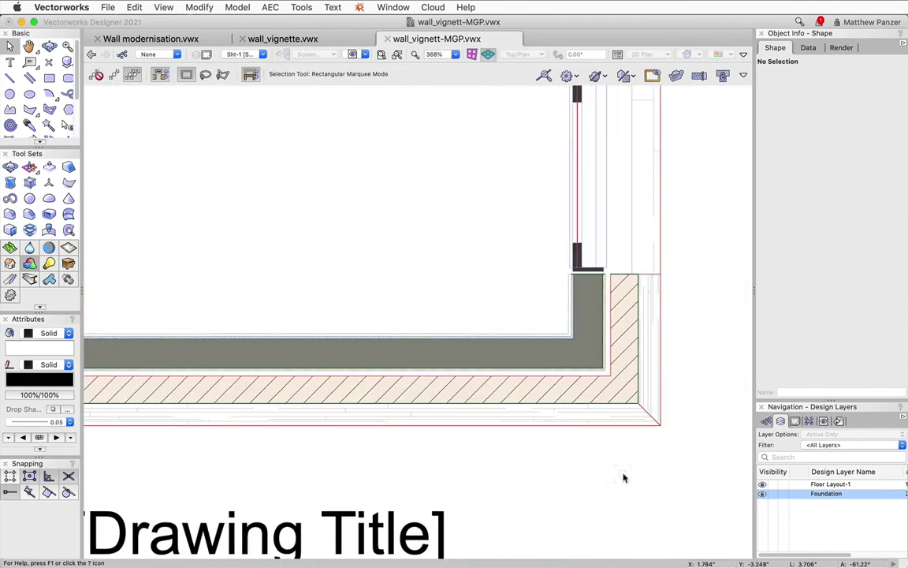
scroll(619, 457, down, 1)
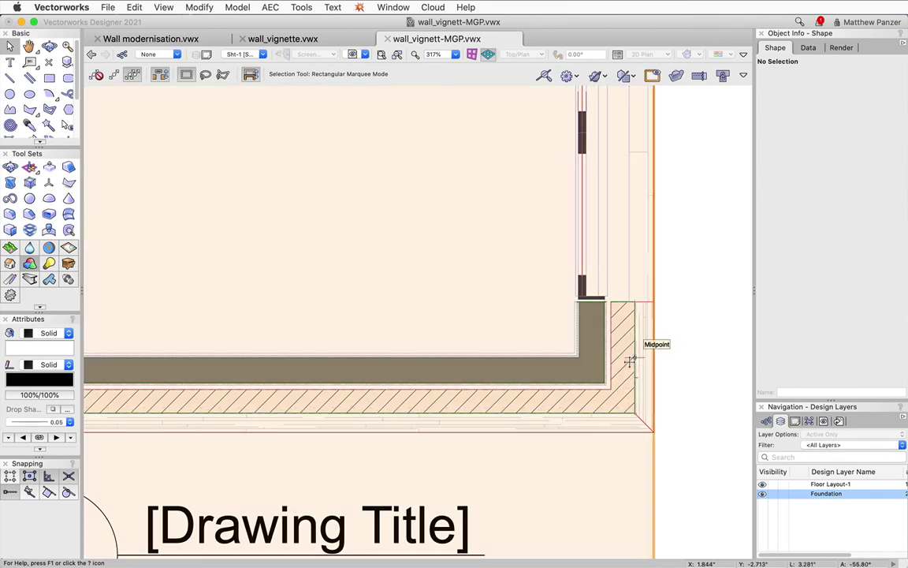
click(656, 478)
scroll(654, 478, down, 1)
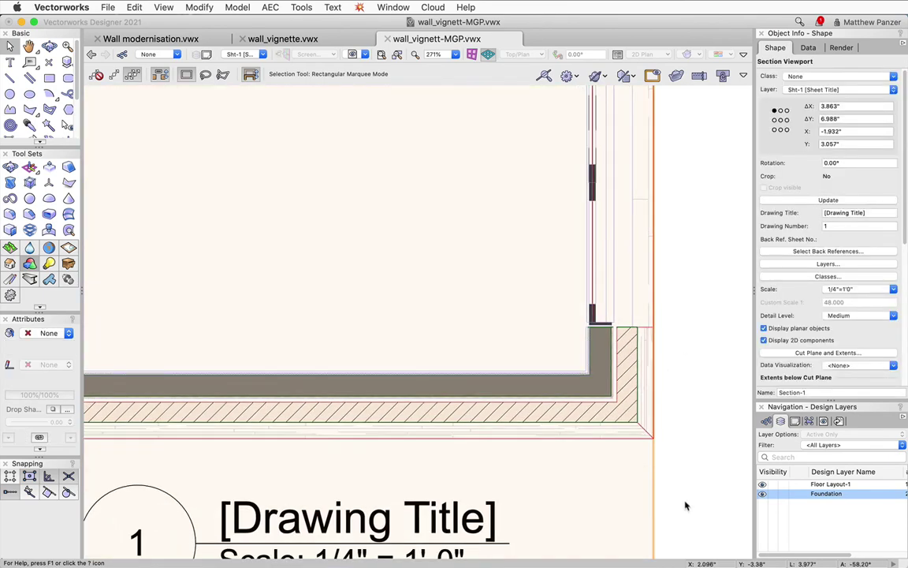
scroll(686, 504, down, 2)
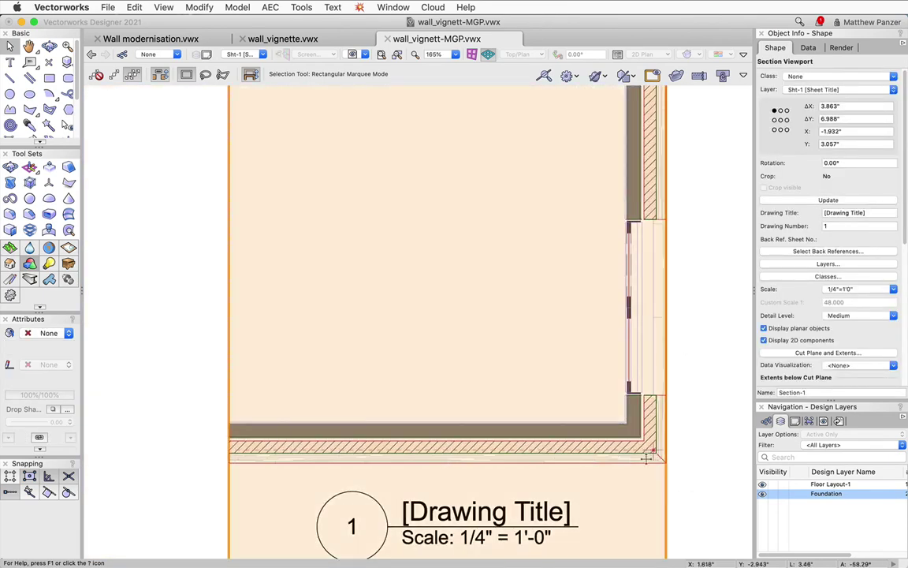